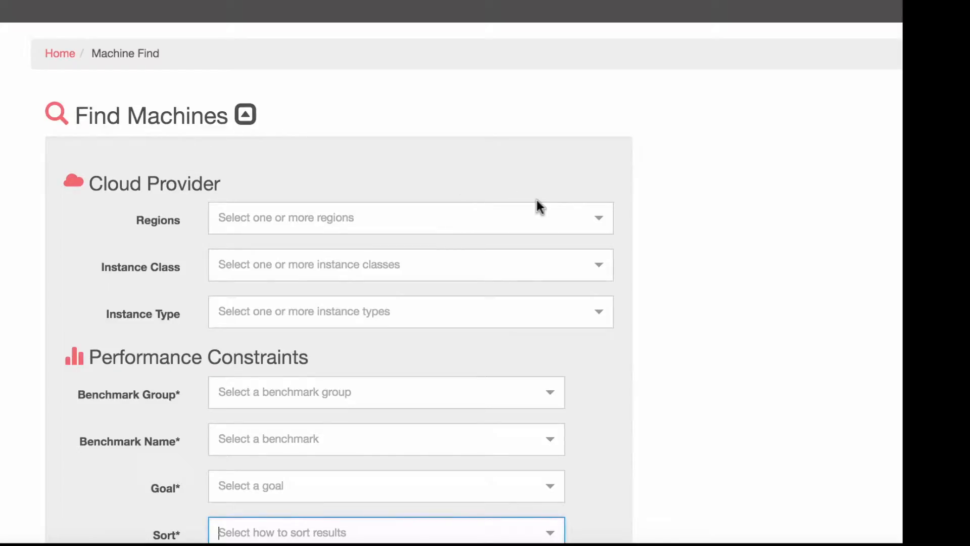
Select the regions US East (N.Virginia), US West (Northern California) and US West (Oregon) for the machine search.
click(600, 219)
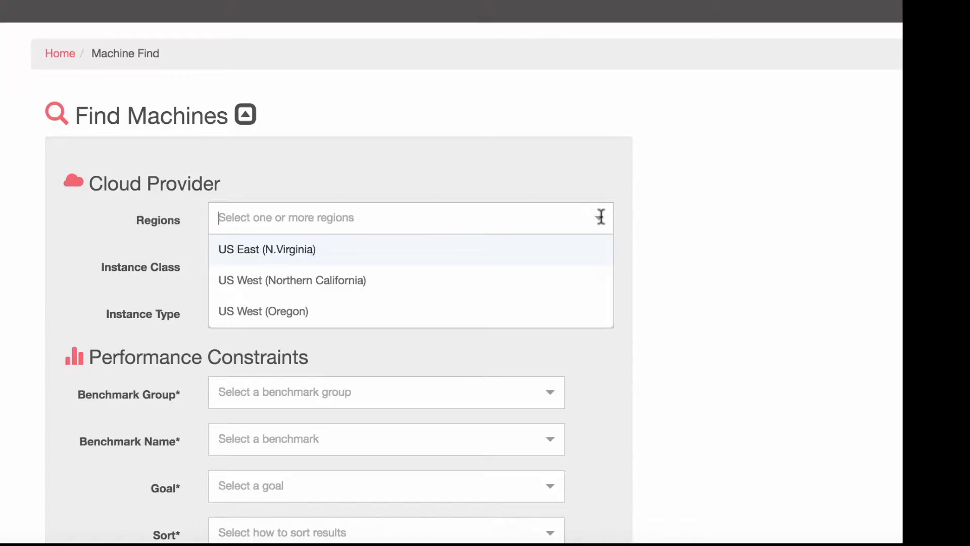
click(463, 254)
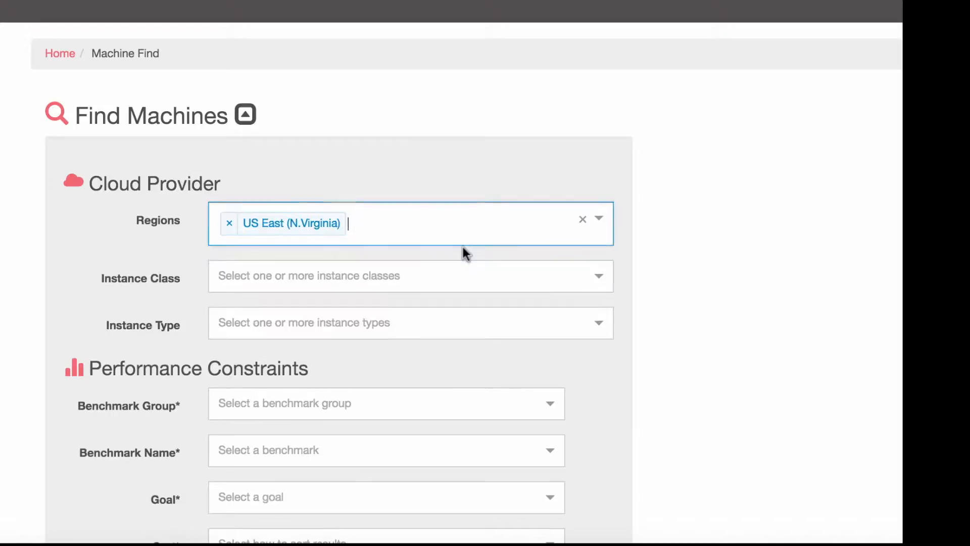
click(597, 218)
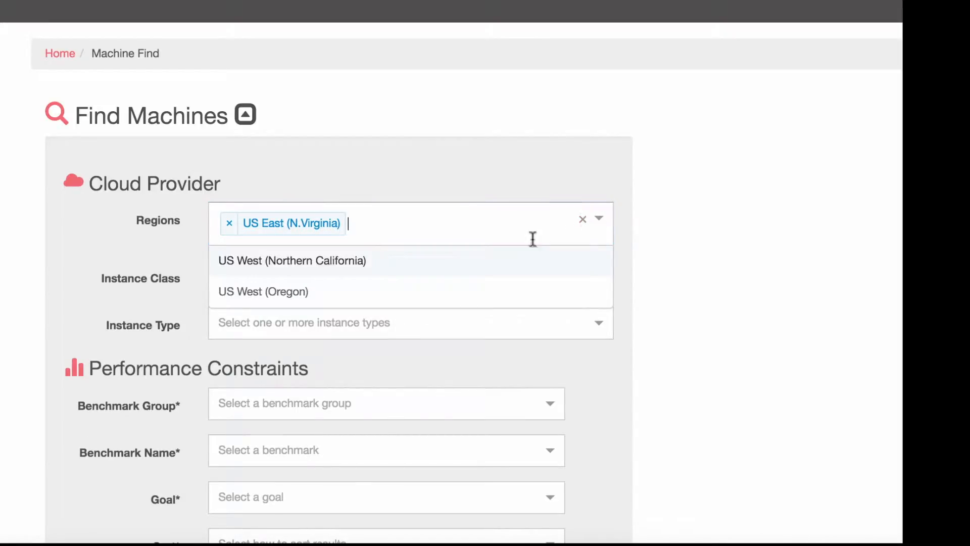
click(501, 262)
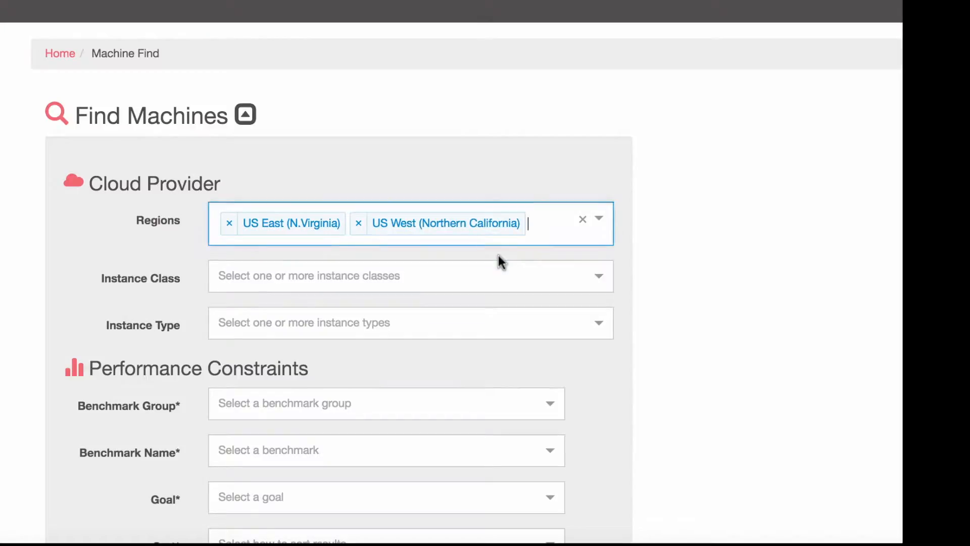
click(599, 221)
click(526, 264)
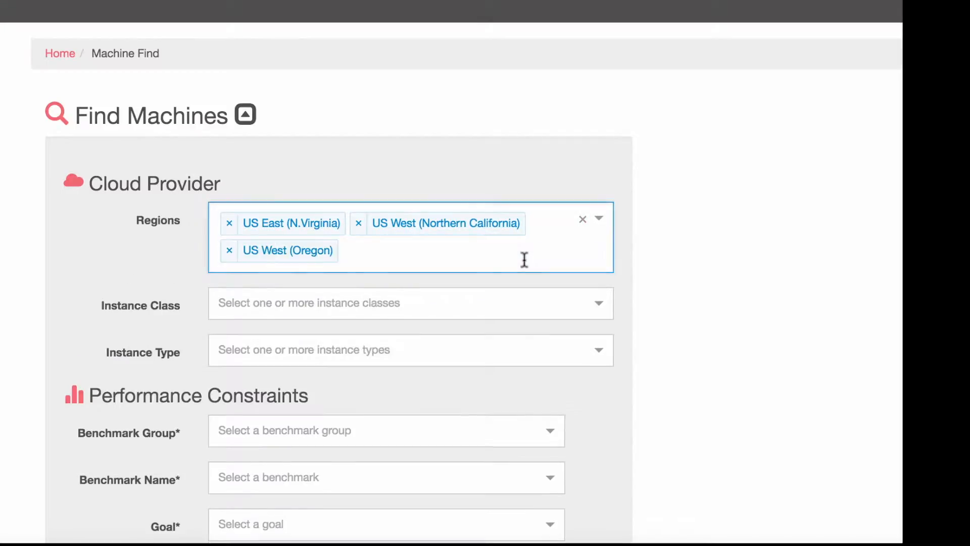
Set the instance class to t2 and choose the instance types t2.small and t2.large.
click(605, 303)
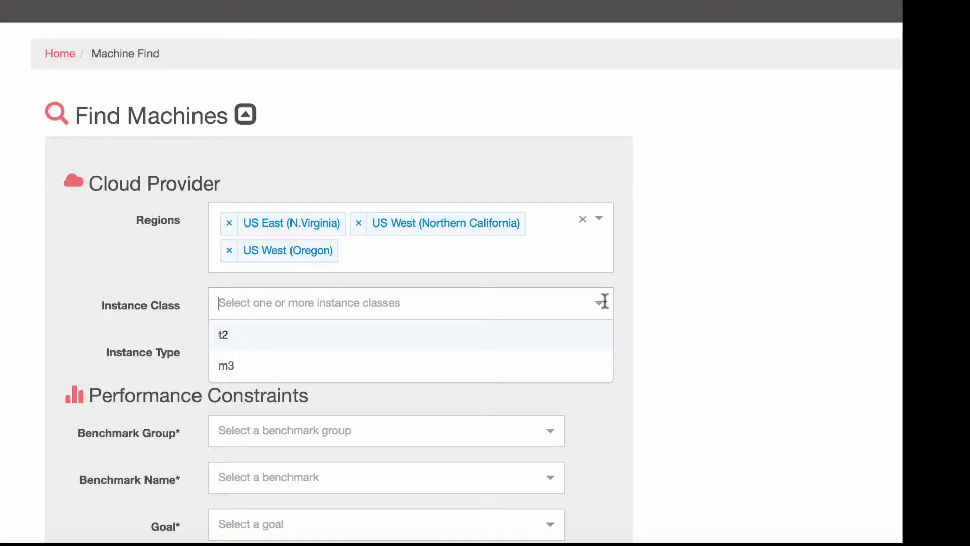
click(548, 341)
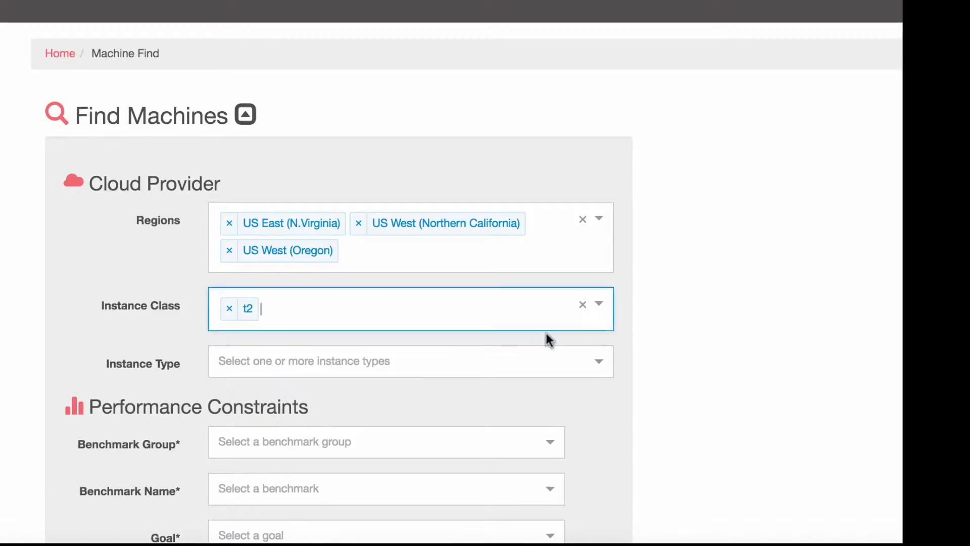
click(600, 362)
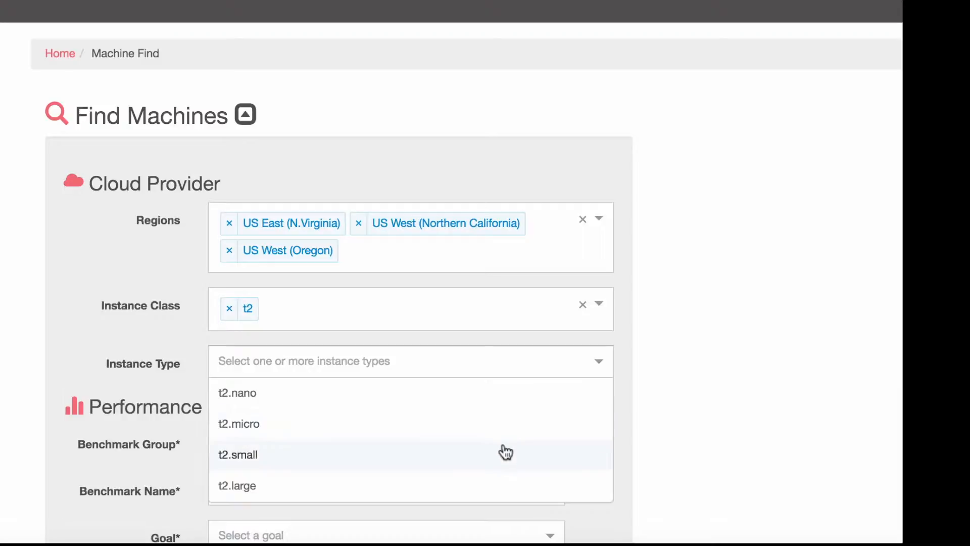
click(505, 451)
click(597, 362)
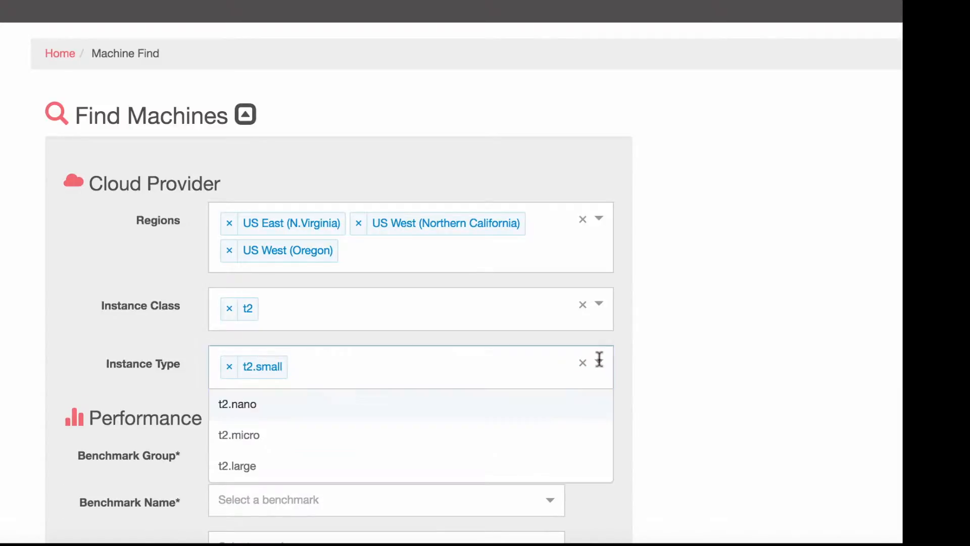
click(481, 466)
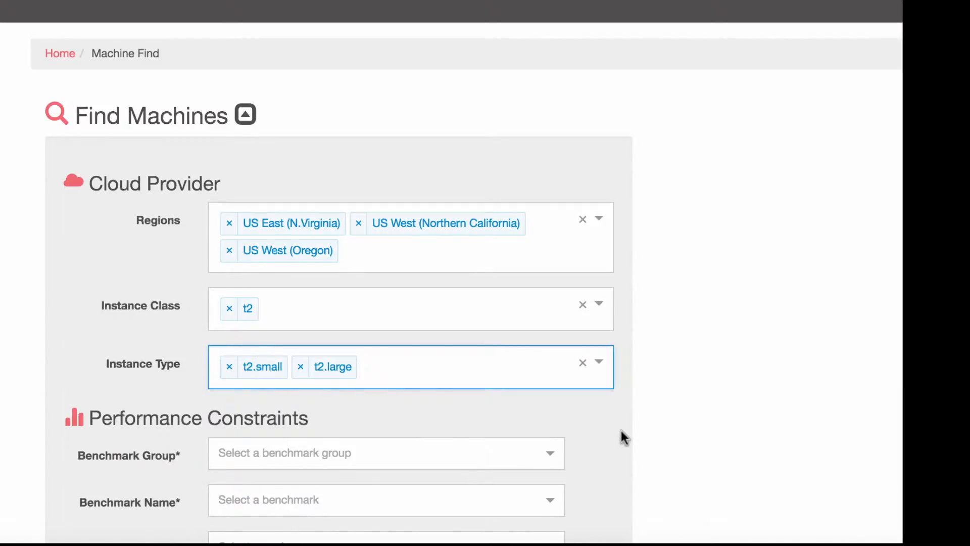
Set the benchmark group to Meghafind Scouts and the benchmark name to CPU Ops/sec in the performance constraints.
scroll(621, 435, down, 1)
scroll(621, 430, down, 3)
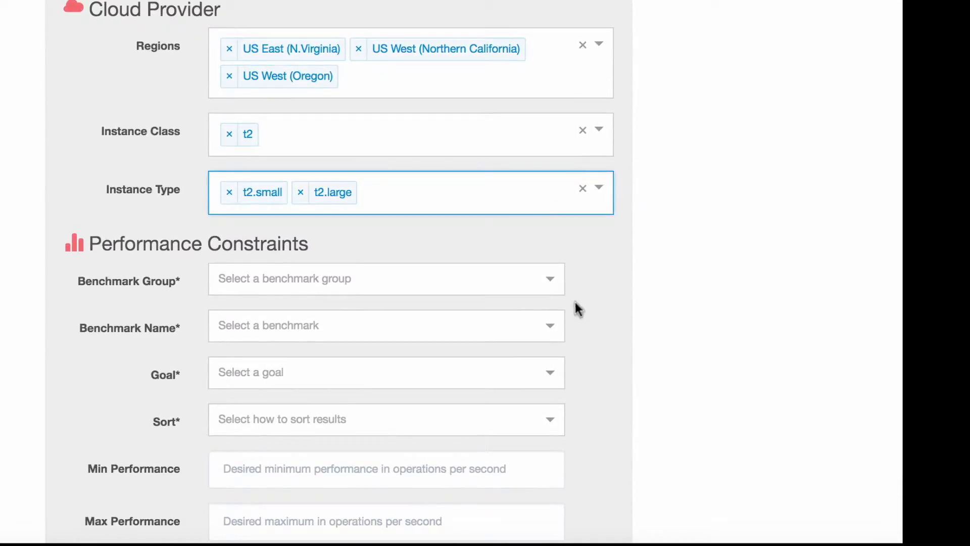
click(551, 280)
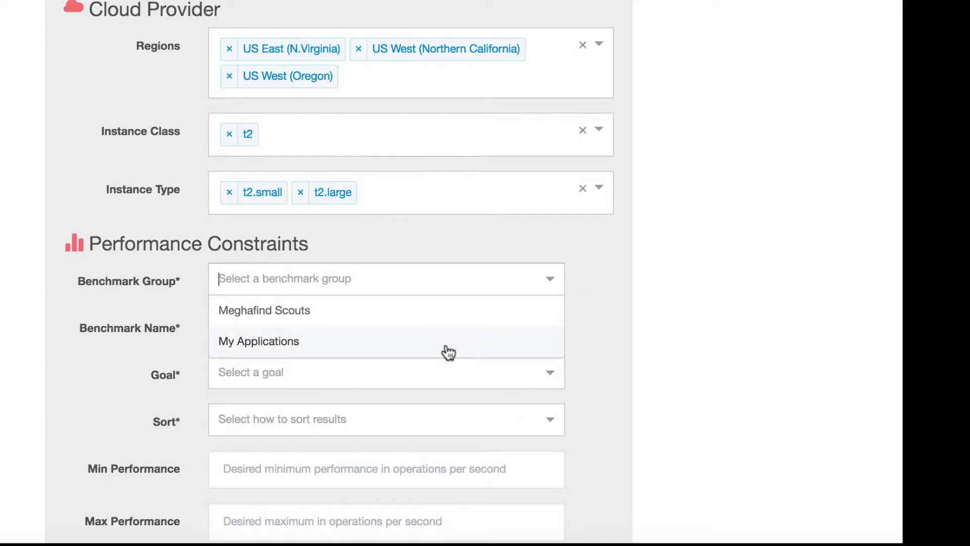
click(448, 319)
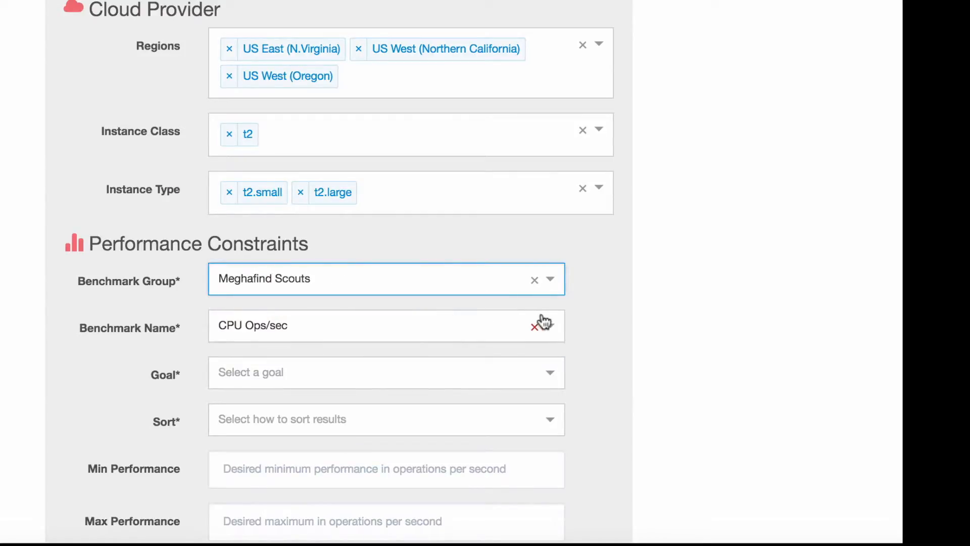
click(550, 327)
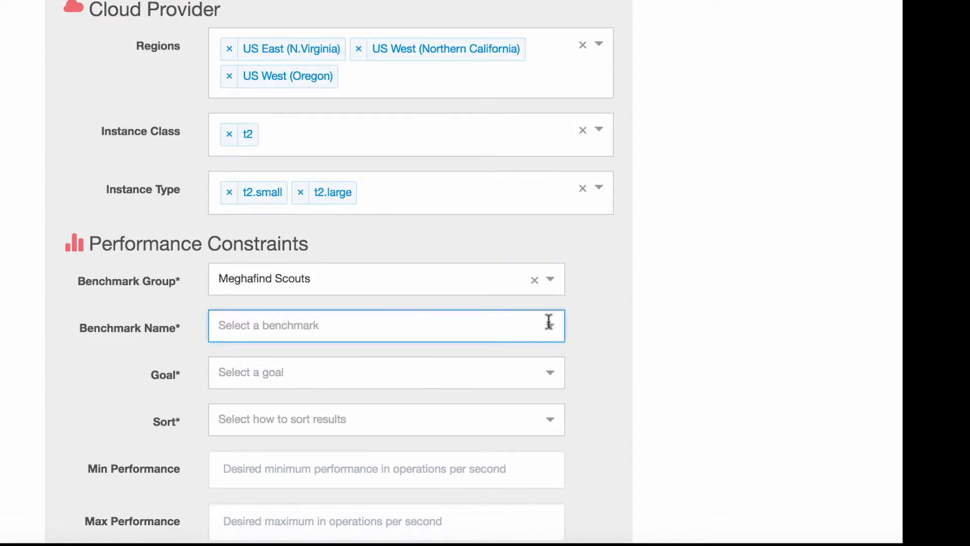
click(549, 329)
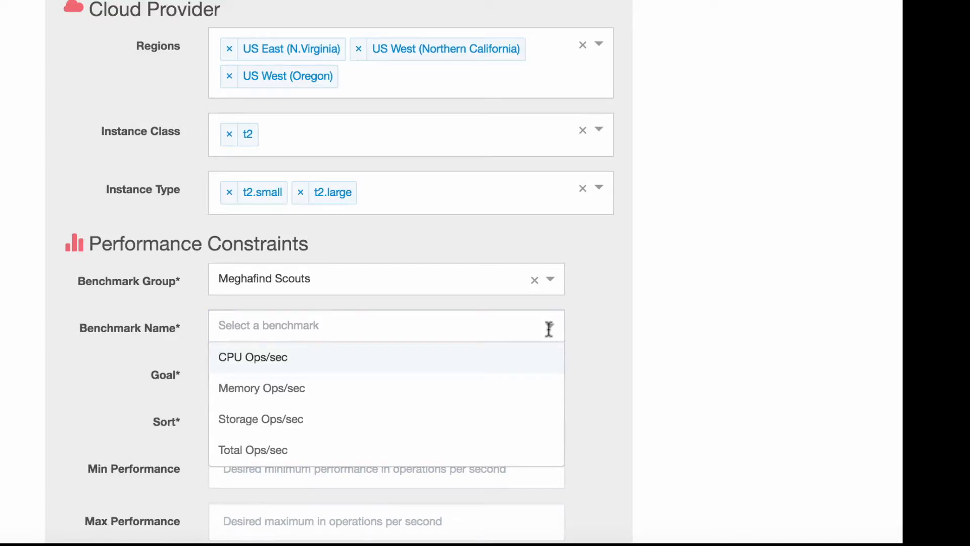
click(497, 362)
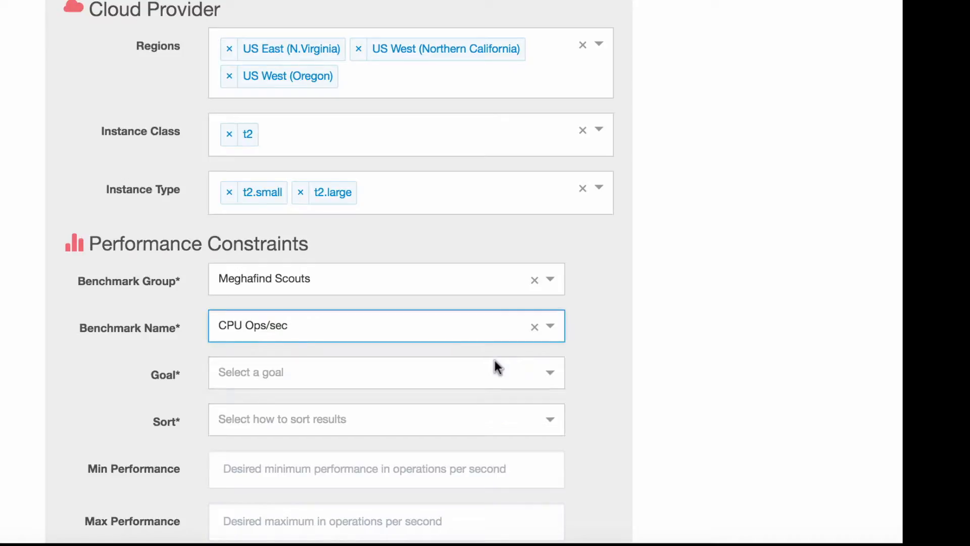
Set the goal to Best all time performance and sort the results by Average Performance.
click(550, 371)
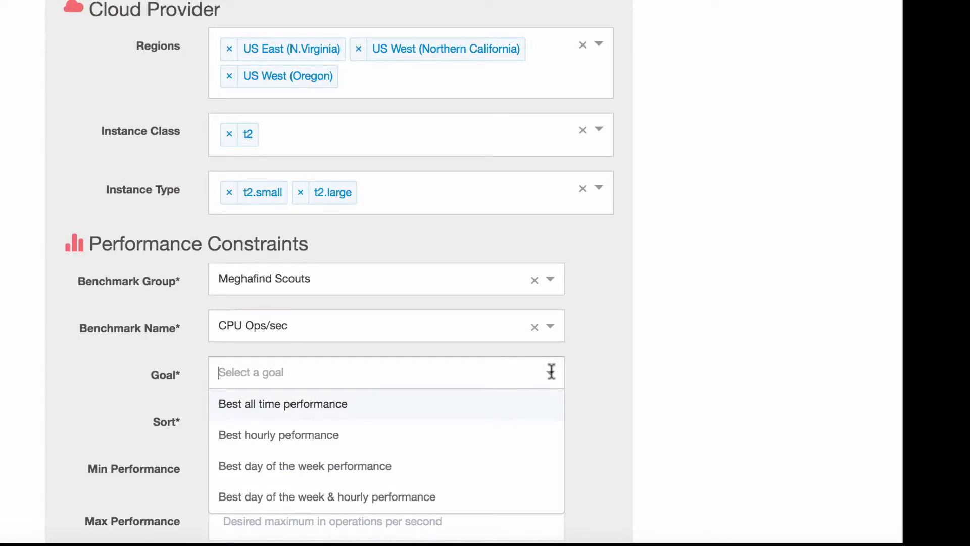
click(510, 407)
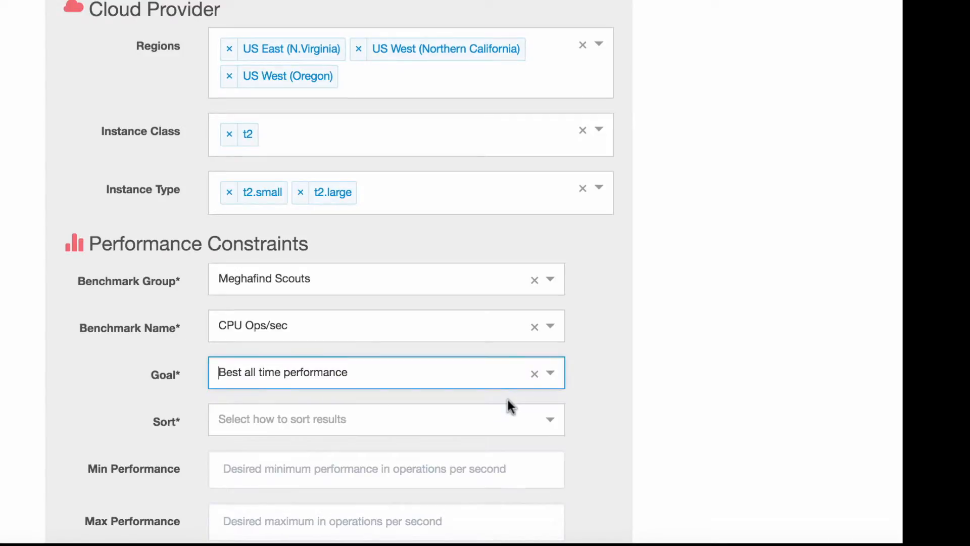
click(552, 373)
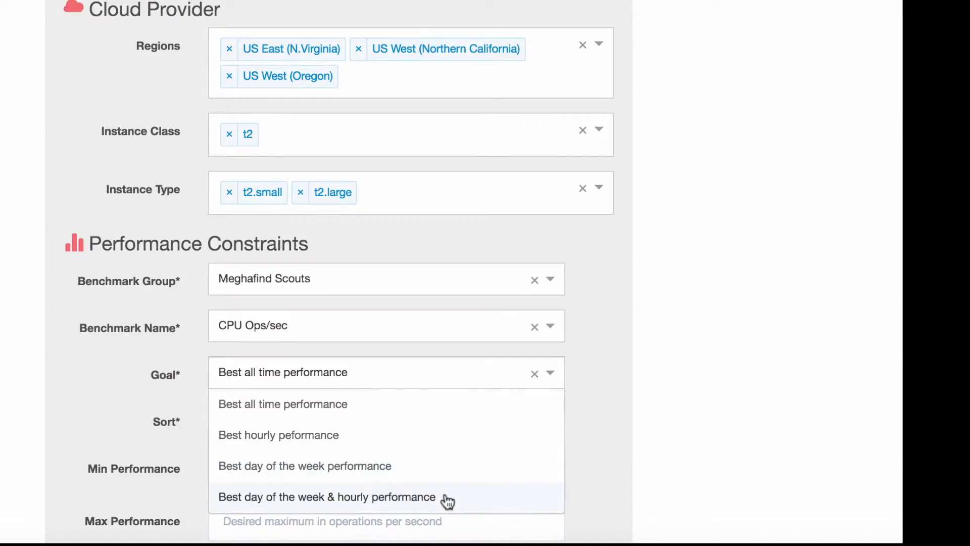
click(589, 387)
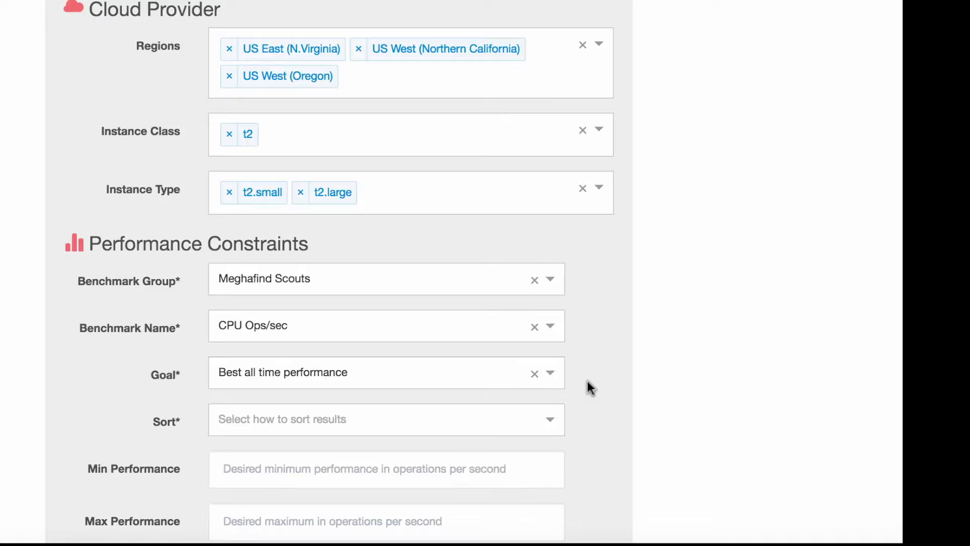
click(551, 423)
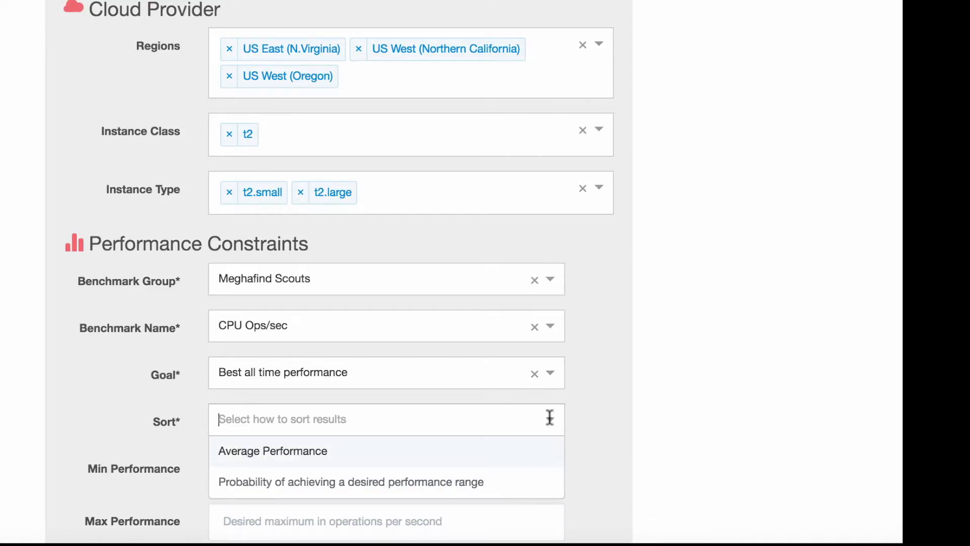
click(515, 457)
Run the machine search with the chosen provider and performance criteria, without minimum or maximum performance limits.
scroll(626, 440, down, 2)
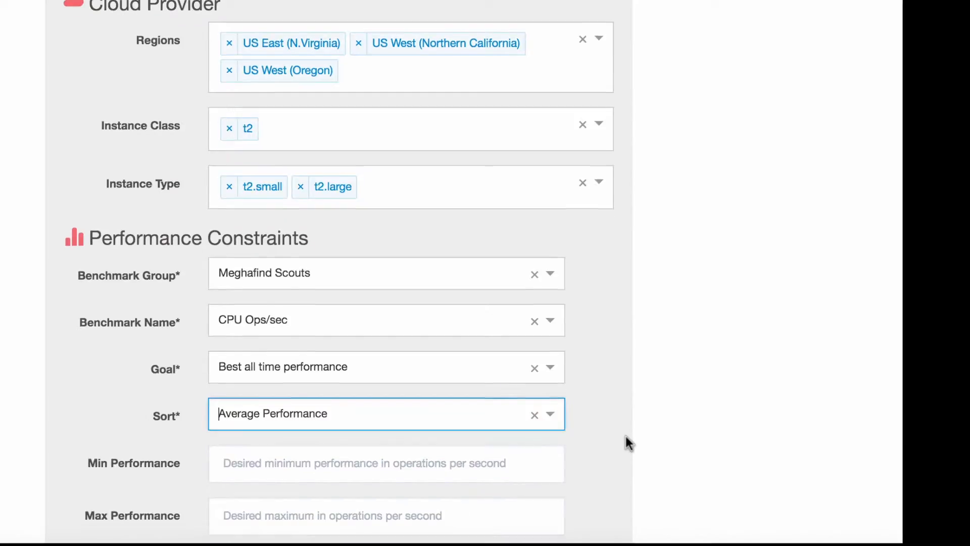
scroll(581, 435, down, 3)
click(254, 406)
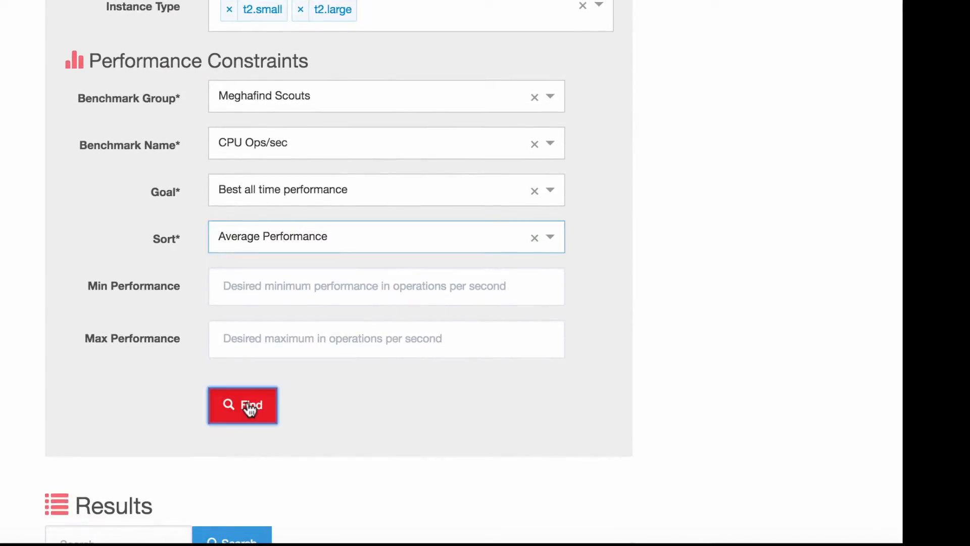
Examine the results table and the Average CPU Ops/sec & CV % chart to compare the machines' performance, cost and variation.
scroll(513, 455, down, 3)
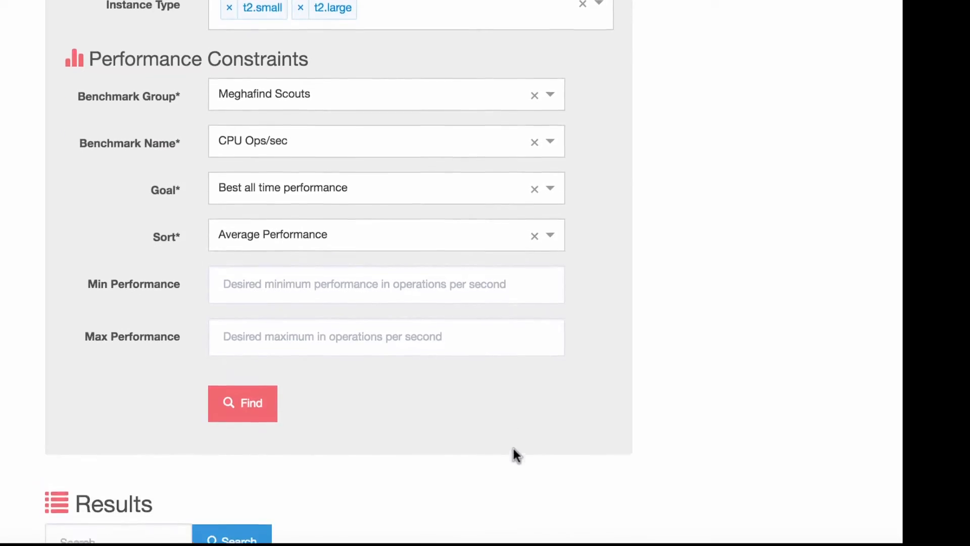
scroll(514, 449, down, 4)
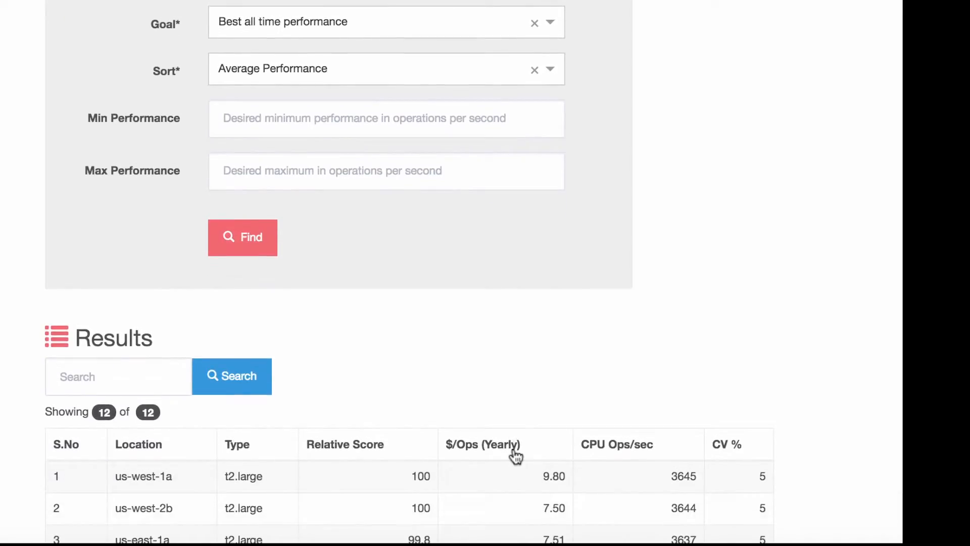
scroll(515, 456, down, 5)
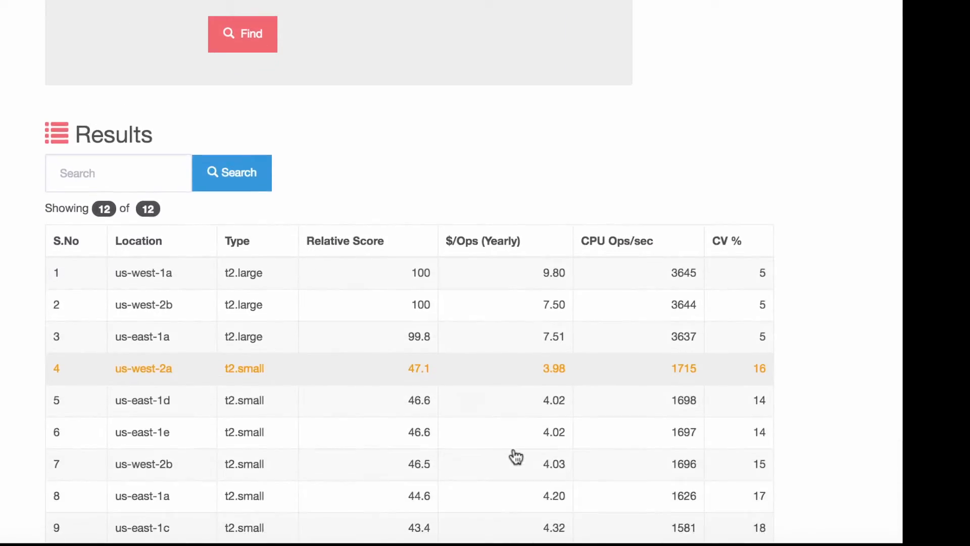
scroll(830, 401, down, 2)
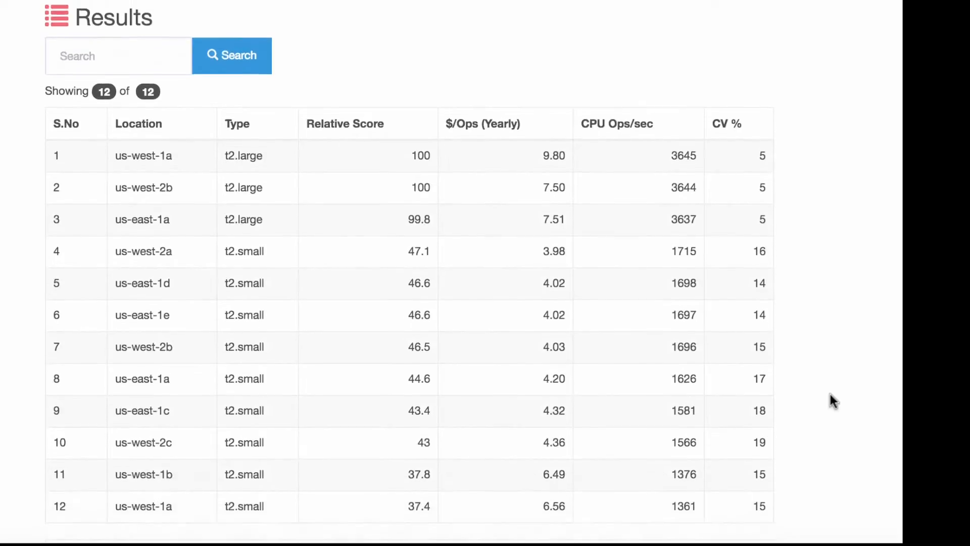
scroll(833, 401, down, 1)
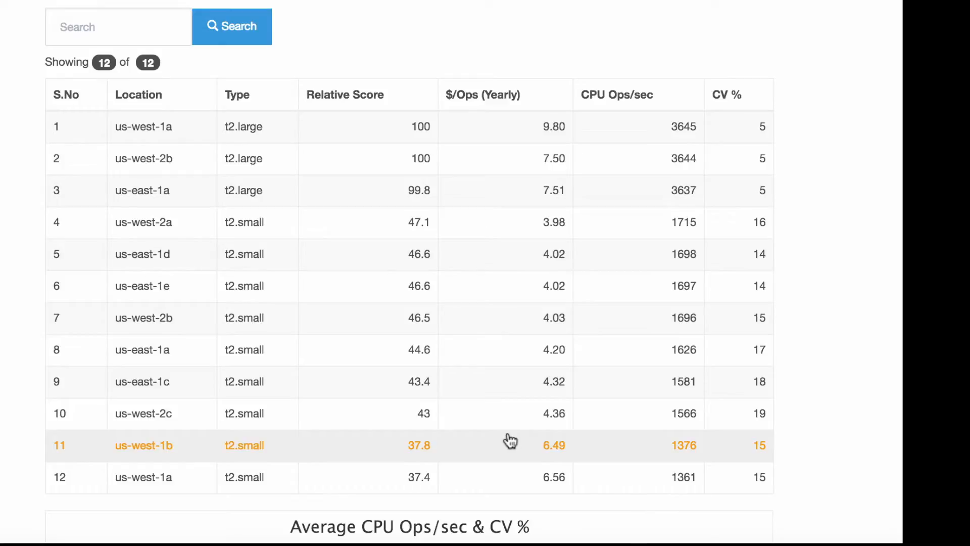
scroll(511, 441, down, 4)
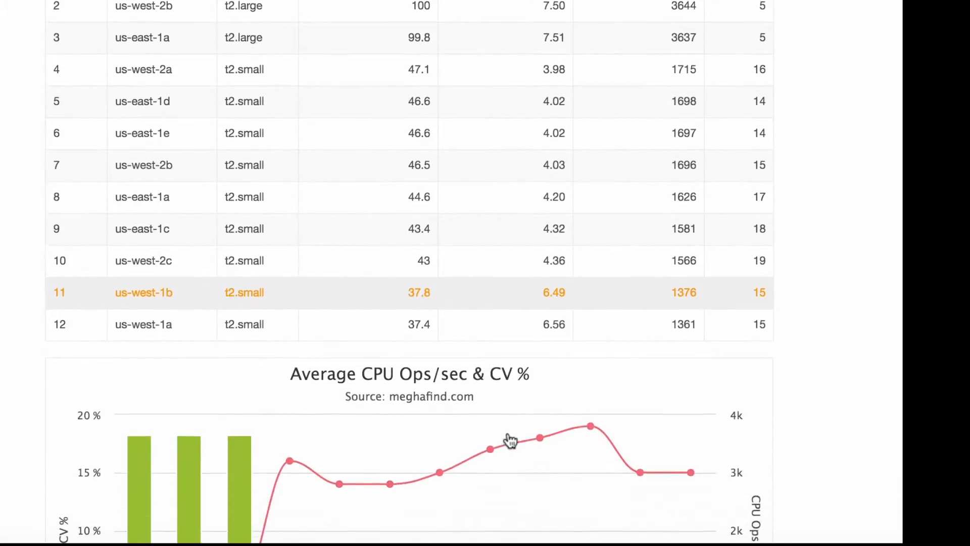
scroll(511, 441, down, 3)
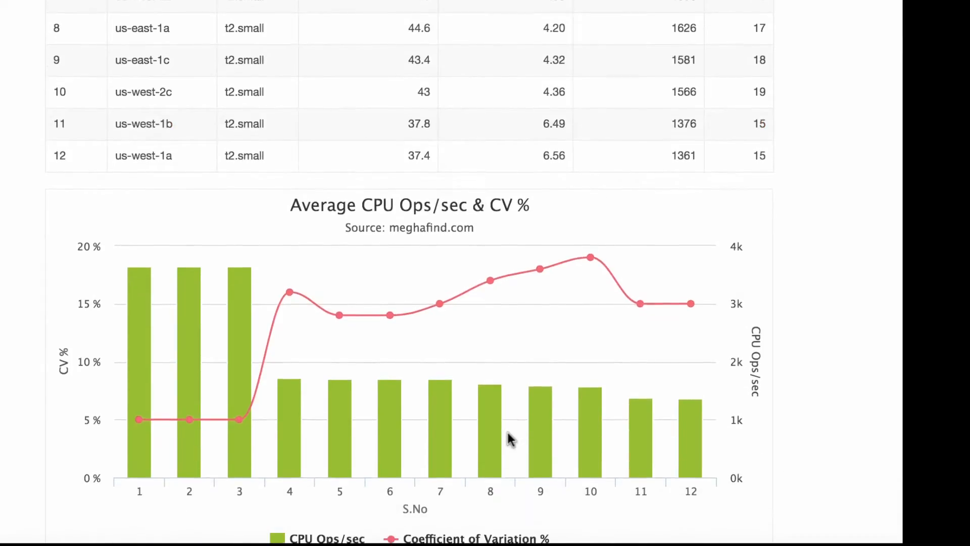
mouse_move(119, 351)
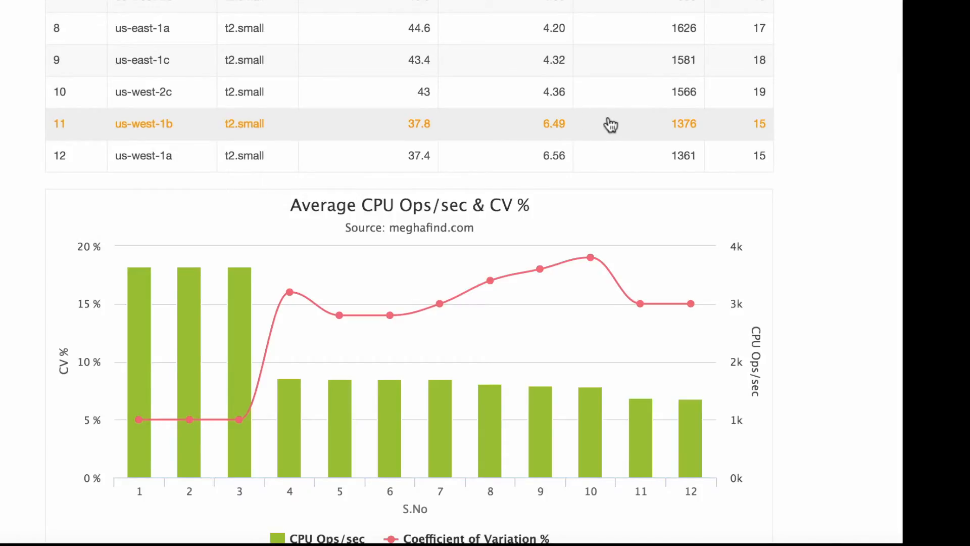
scroll(610, 124, up, 3)
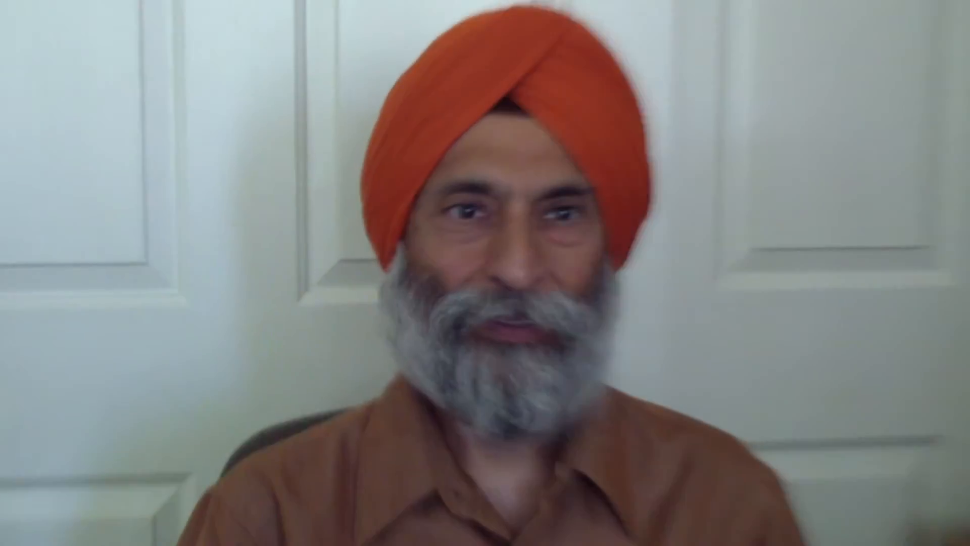